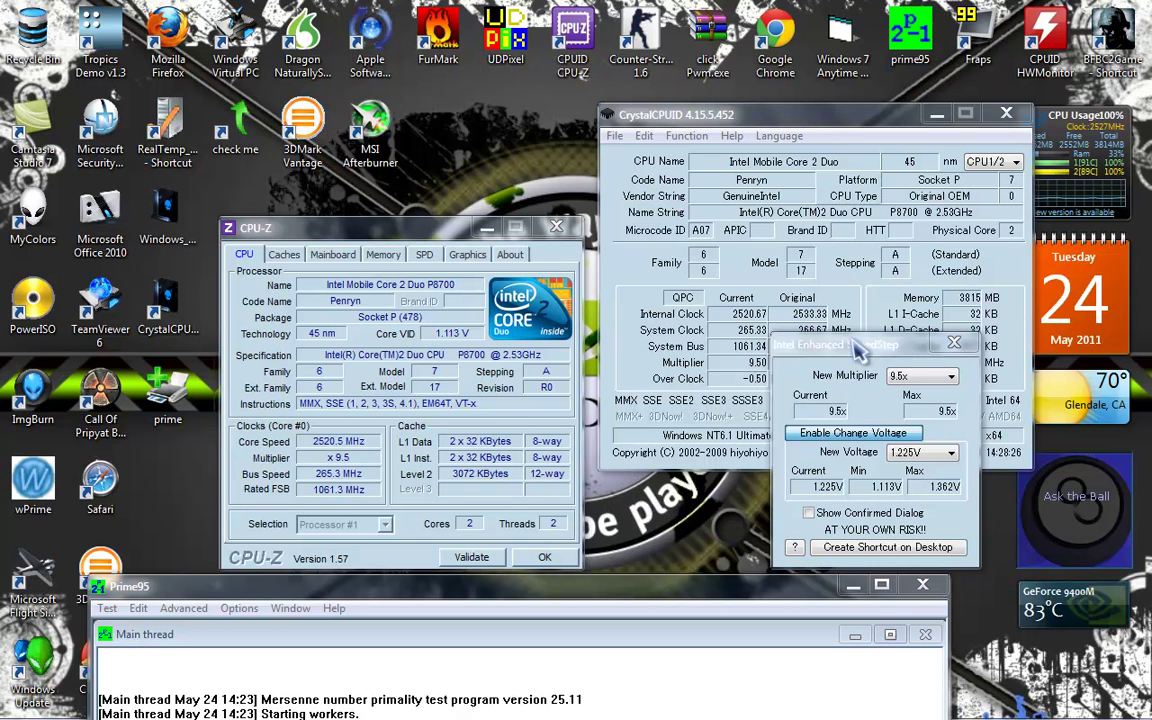
# Separate the overlapping CrystalCPUID window and Intel Enhanced SpeedStep dialog so both sets of readings are fully visible.
pyautogui.moveTo(854, 344)
pyautogui.mouseDown()
pyautogui.moveTo(786, 287)
pyautogui.moveTo(743, 217)
pyautogui.moveTo(731, 249)
pyautogui.moveTo(763, 285)
pyautogui.moveTo(817, 304)
pyautogui.moveTo(863, 373)
pyautogui.moveTo(882, 378)
pyautogui.moveTo(884, 340)
pyautogui.moveTo(880, 367)
pyautogui.moveTo(866, 352)
pyautogui.mouseUp()
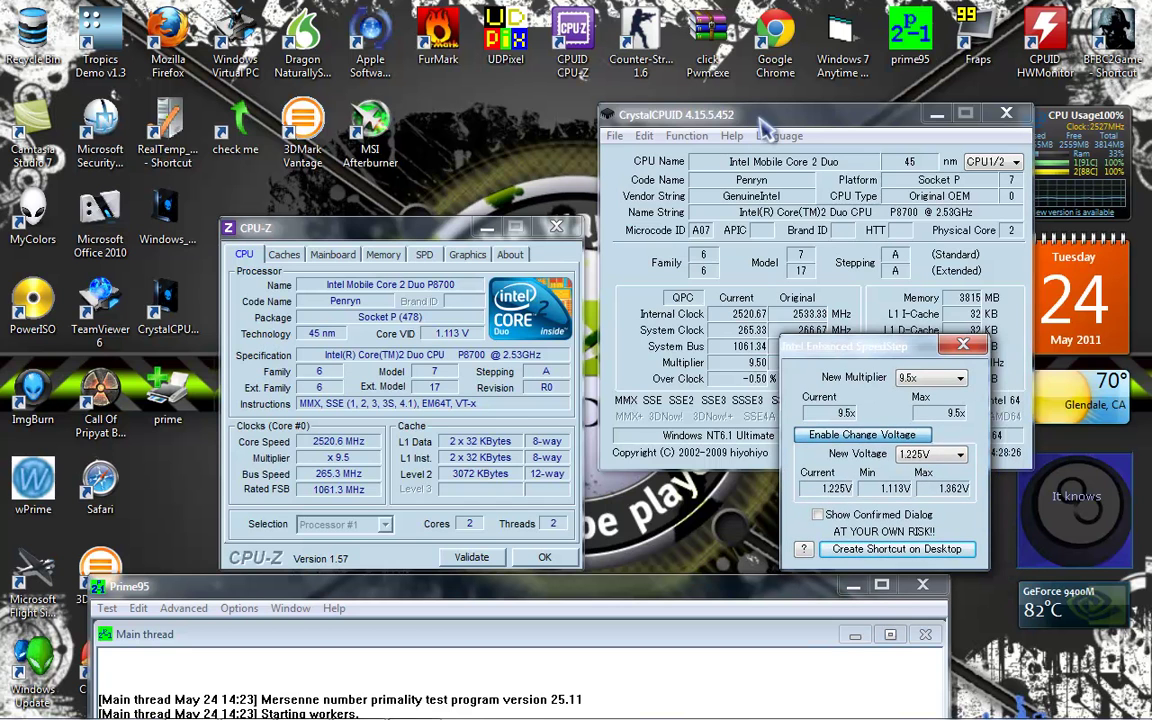
pyautogui.moveTo(848, 352); pyautogui.dragTo(837, 457)
pyautogui.moveTo(768, 117); pyautogui.dragTo(796, 63)
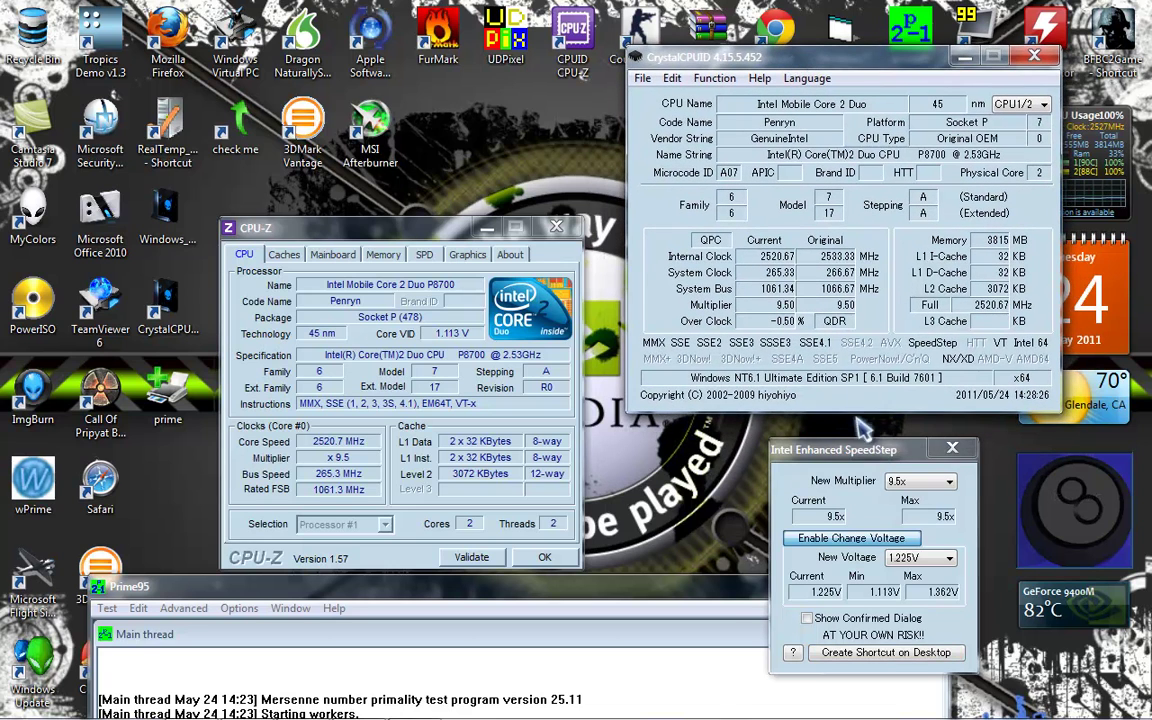
pyautogui.moveTo(870, 450)
pyautogui.mouseDown()
pyautogui.moveTo(786, 403)
pyautogui.moveTo(873, 437)
pyautogui.mouseUp()
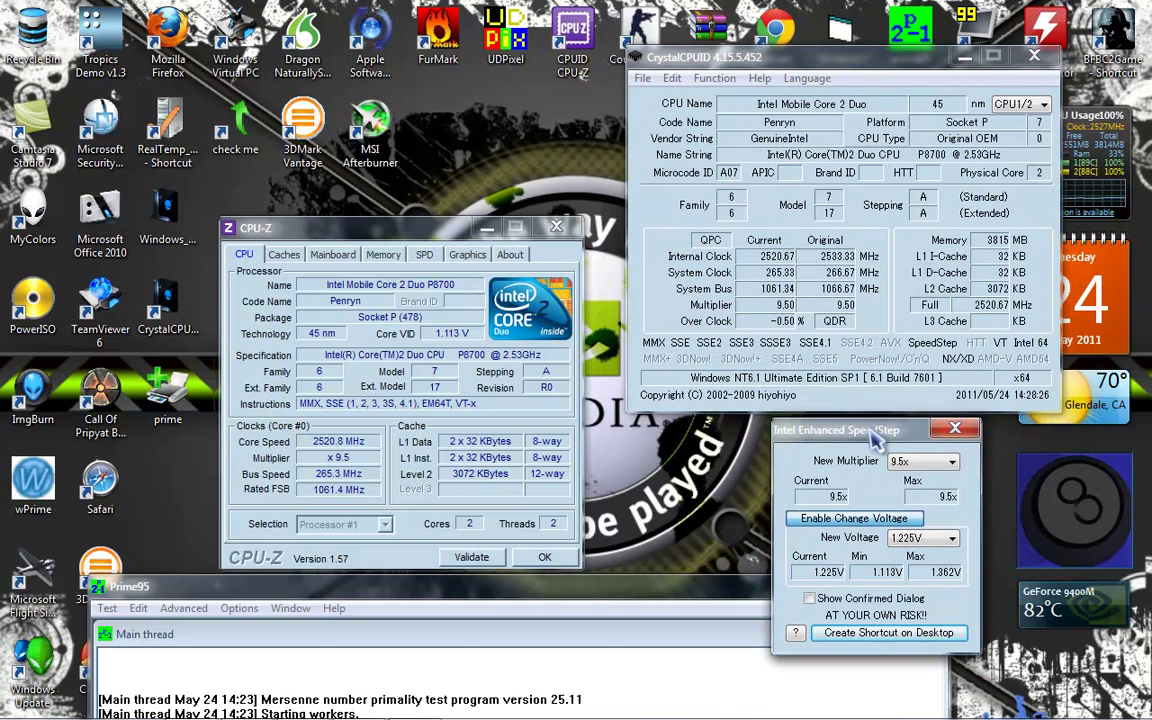
pyautogui.moveTo(869, 430); pyautogui.dragTo(872, 434)
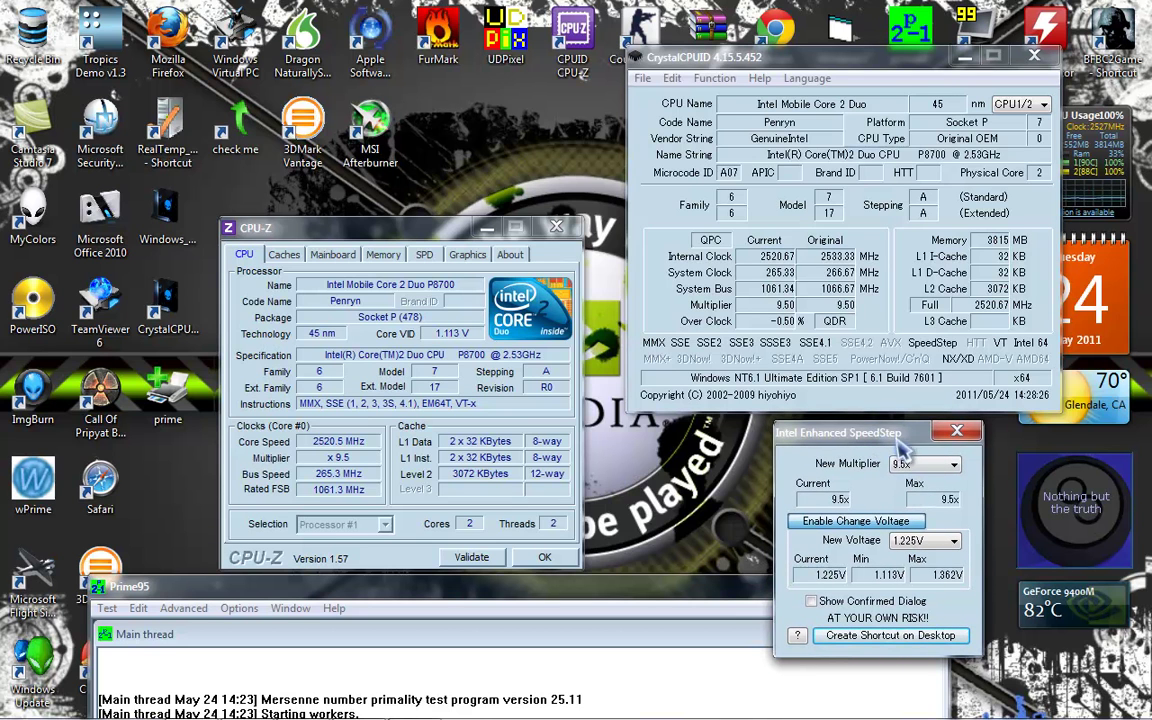
pyautogui.moveTo(895, 438); pyautogui.dragTo(893, 431)
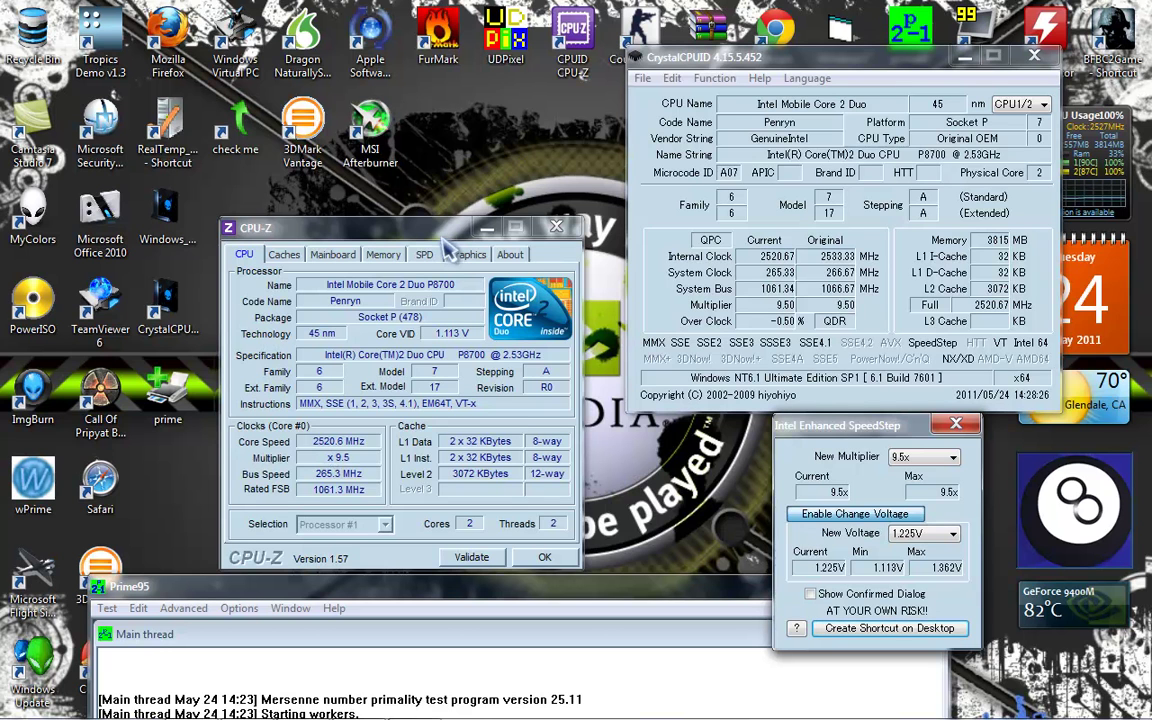
# Raise the CPU-Z window, place the SpeedStep dialog over CrystalCPUID beside it, and shift Prime95 slightly lower.
pyautogui.moveTo(447, 237); pyautogui.dragTo(442, 207)
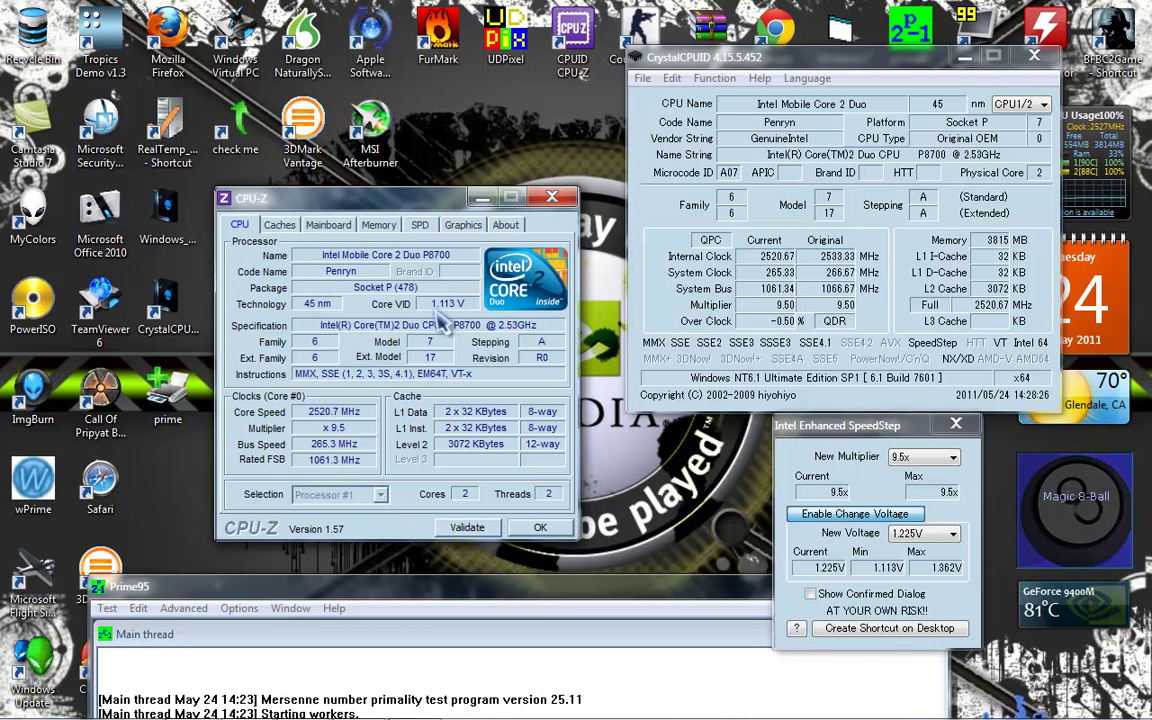
pyautogui.moveTo(775, 425); pyautogui.dragTo(776, 276)
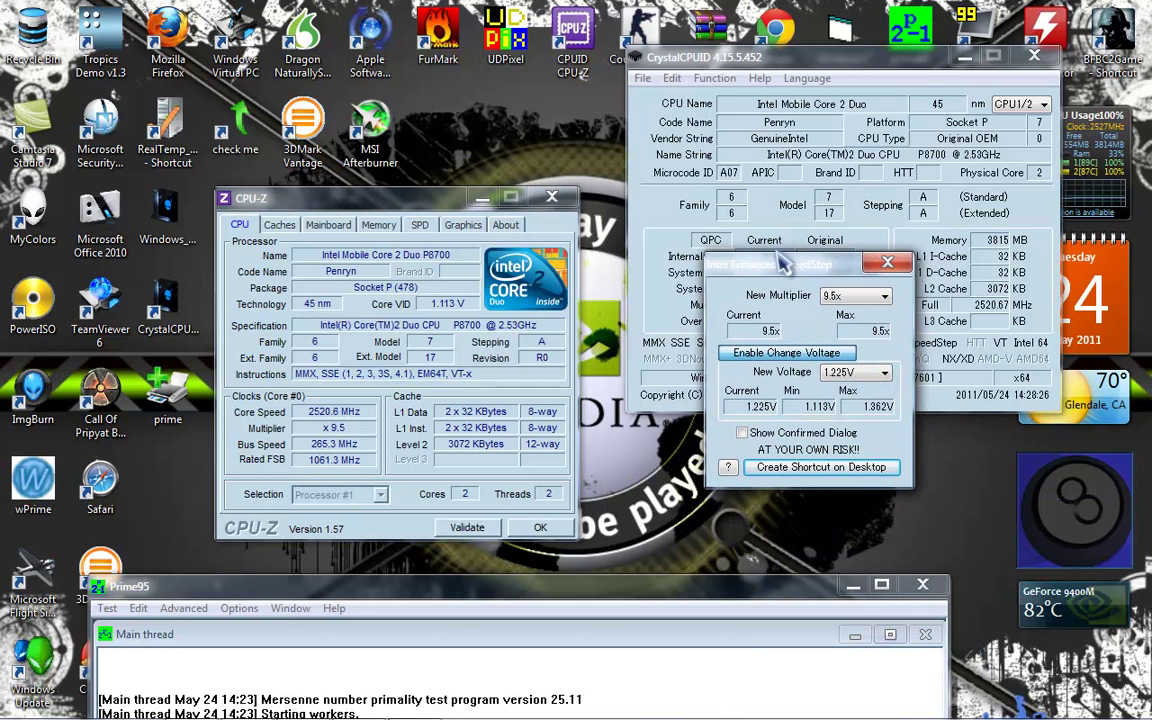
pyautogui.moveTo(812, 58); pyautogui.dragTo(778, 114)
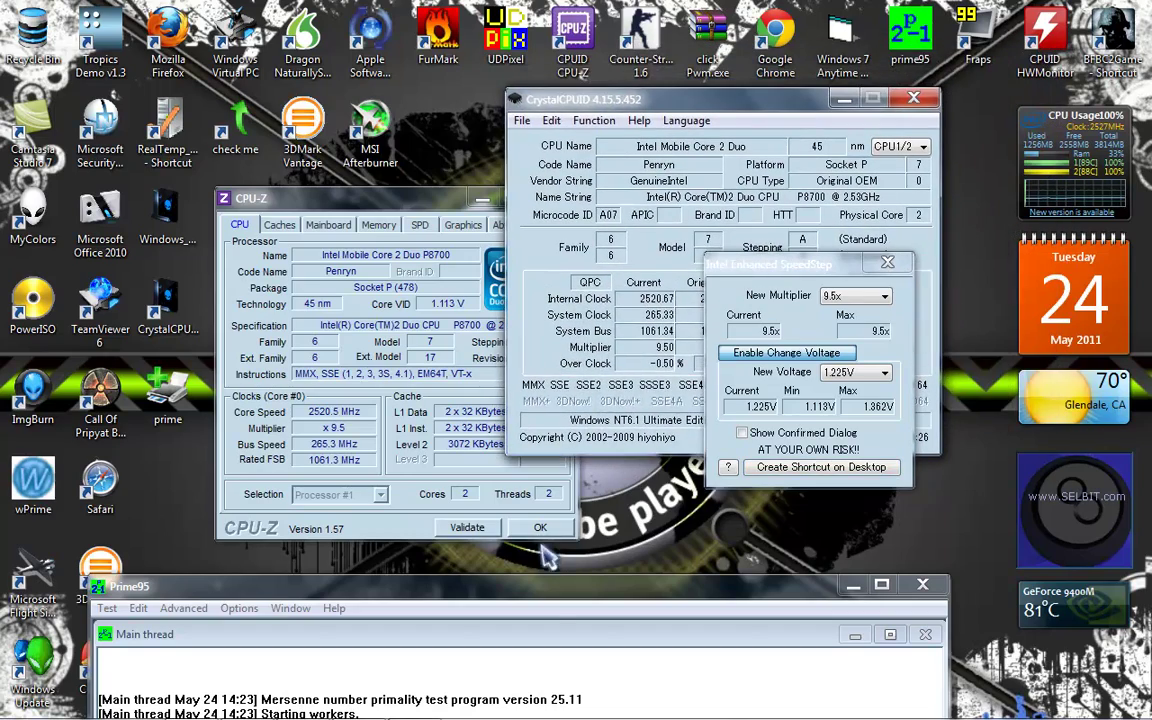
pyautogui.click(548, 600)
pyautogui.moveTo(548, 600)
pyautogui.mouseDown()
pyautogui.moveTo(545, 288)
pyautogui.moveTo(560, 537)
pyautogui.moveTo(540, 707)
pyautogui.moveTo(532, 610)
pyautogui.mouseUp()
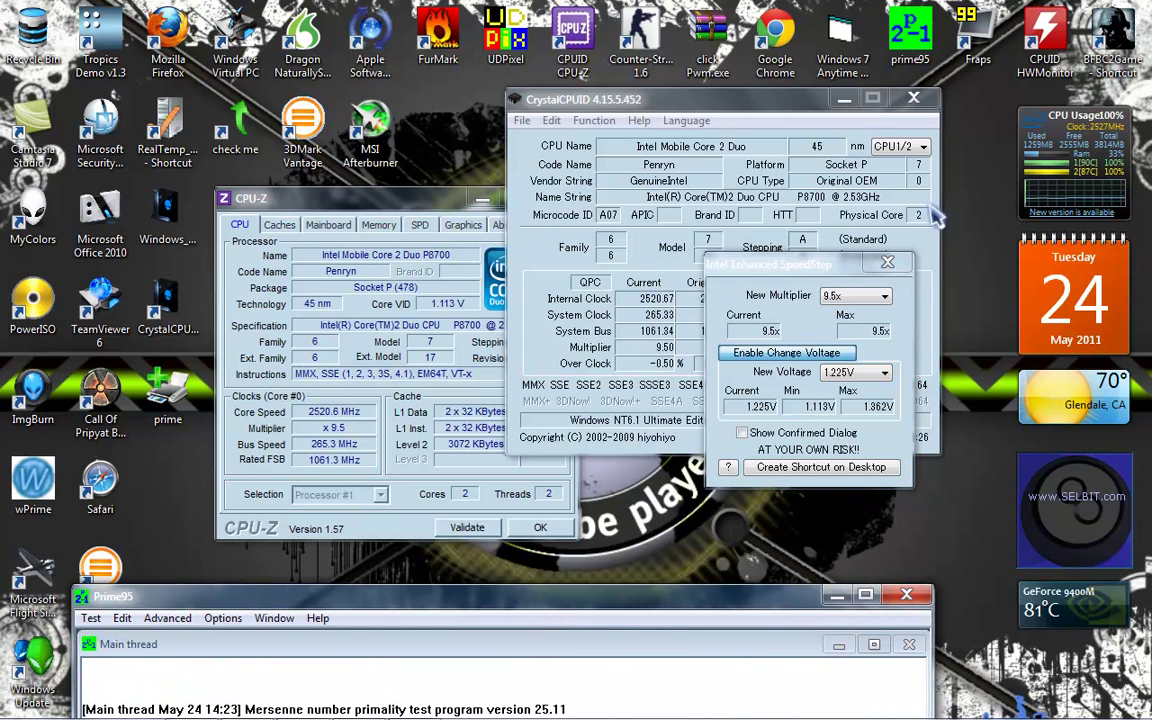
# Check the CPU usage gadget, then move CrystalCPUID away from CPU-Z so all CPU-Z processor readings are uncovered.
pyautogui.moveTo(1062, 170)
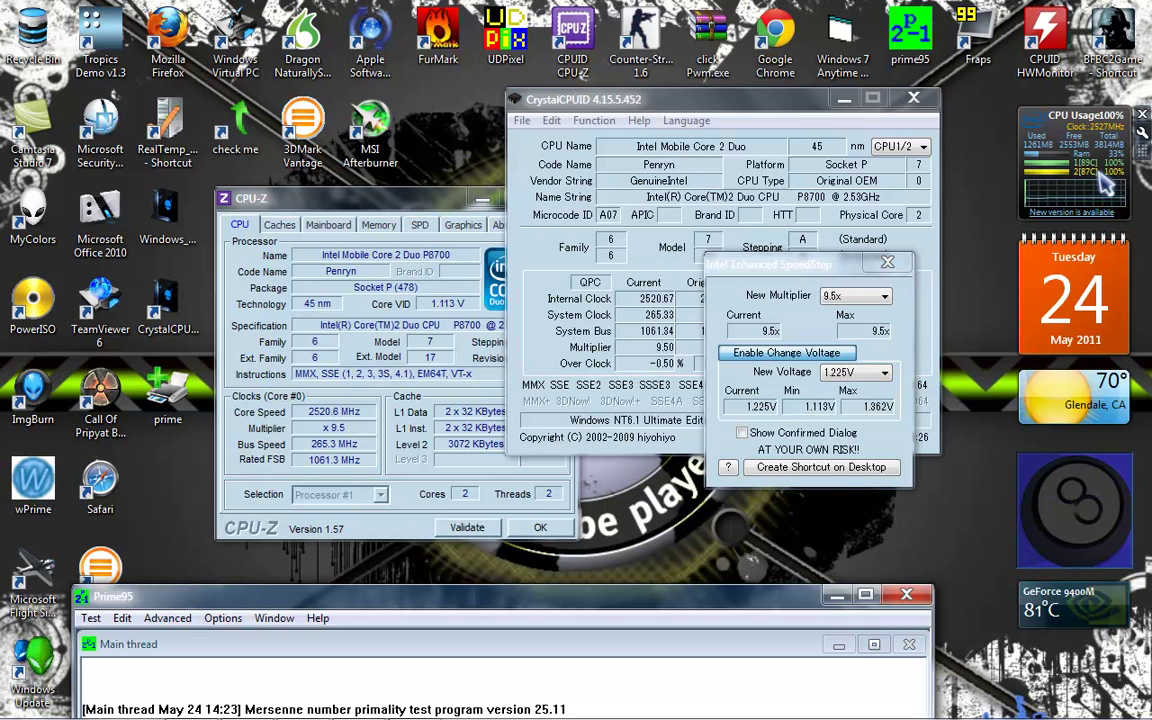
pyautogui.moveTo(705, 100); pyautogui.dragTo(893, 143)
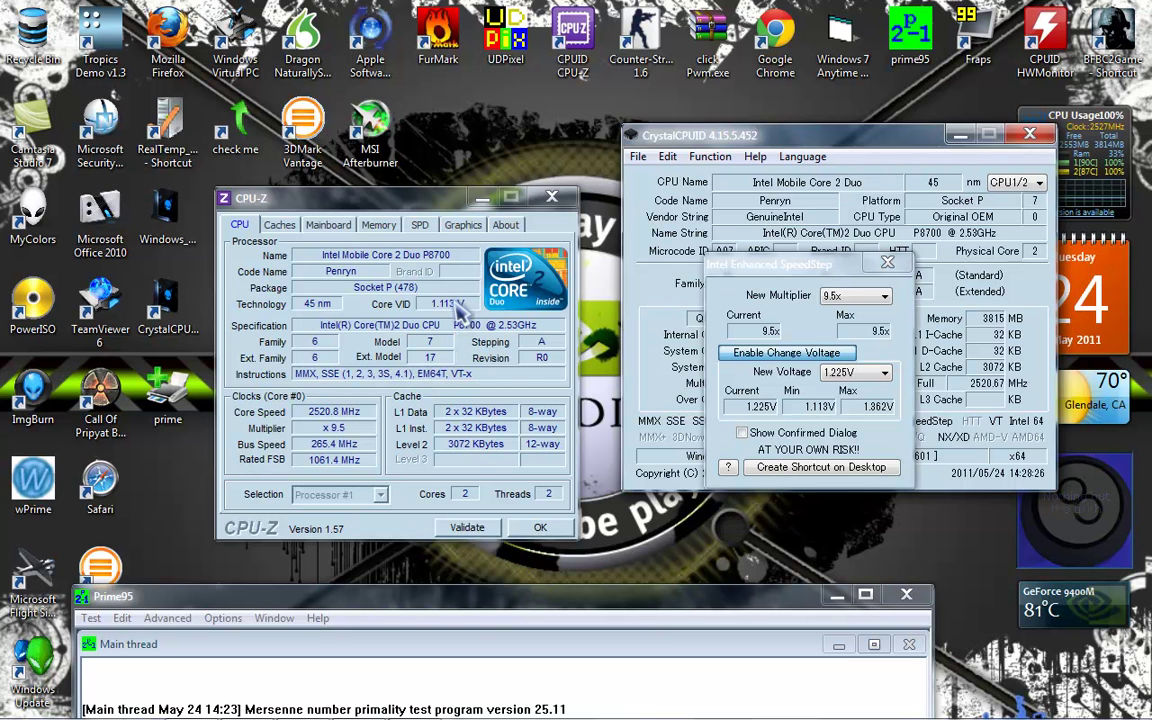
pyautogui.moveTo(410, 200)
pyautogui.mouseDown()
pyautogui.moveTo(432, 208)
pyautogui.moveTo(395, 192)
pyautogui.moveTo(409, 187)
pyautogui.mouseUp()
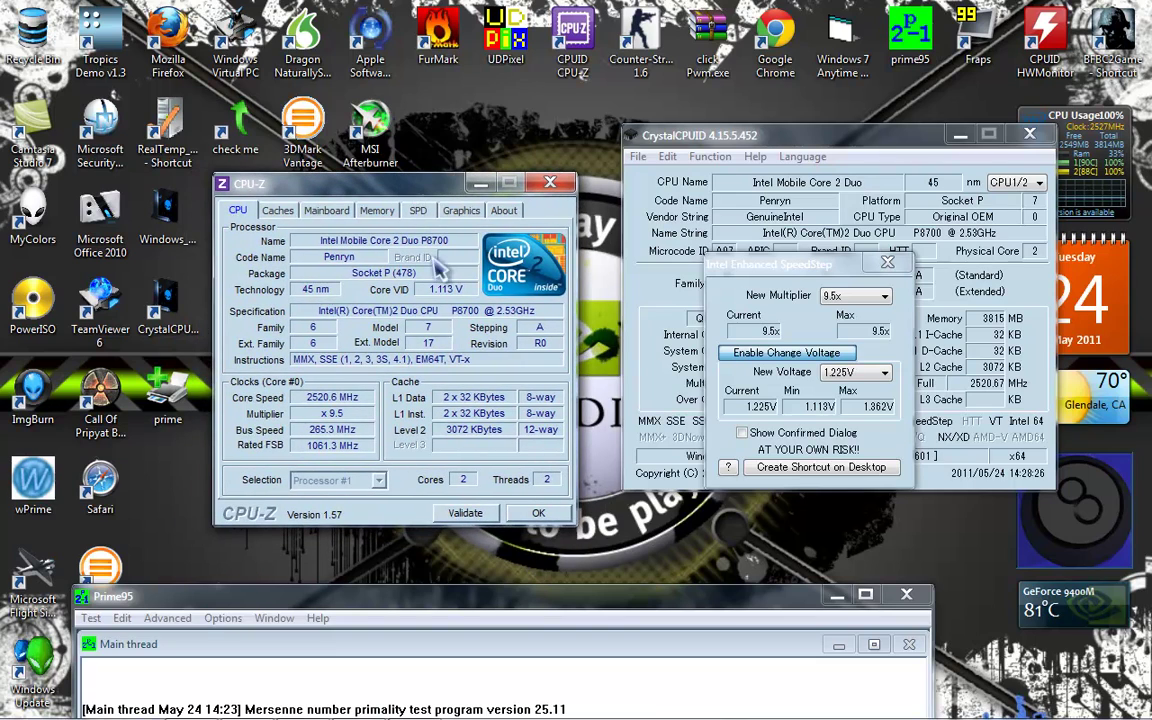
# Bring the full Prime95 window into view to examine both workers' self-test logs, then move it back below the other windows.
pyautogui.moveTo(399, 604); pyautogui.dragTo(410, 182)
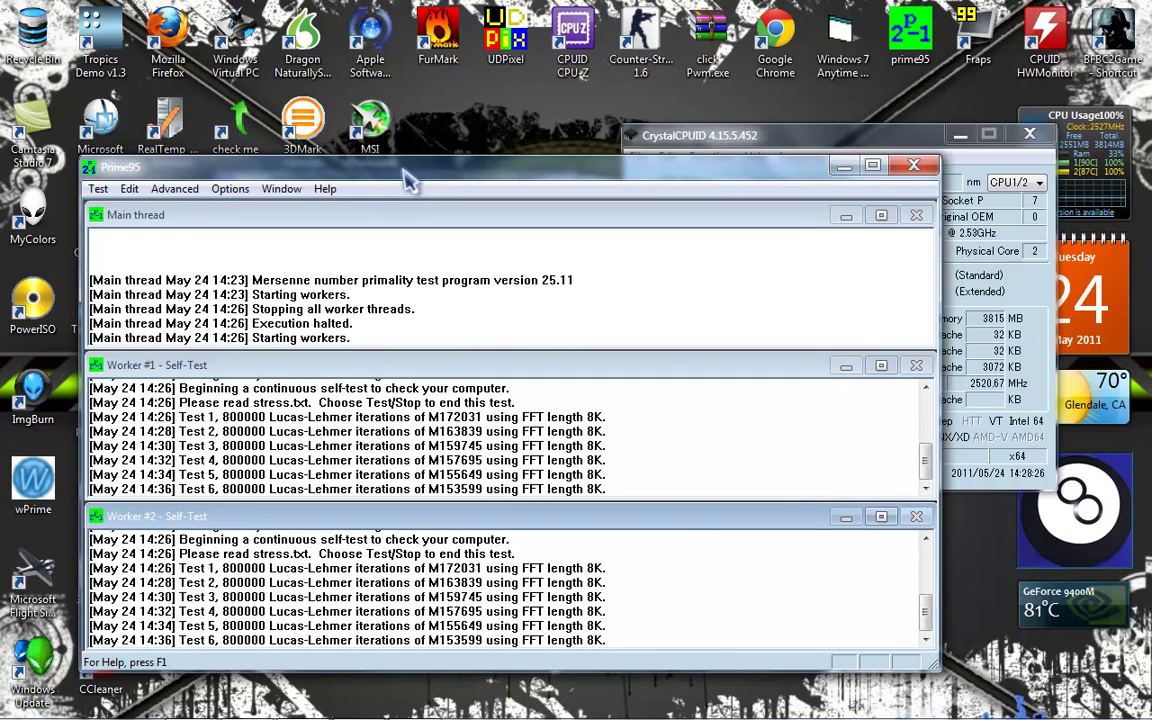
pyautogui.moveTo(410, 182); pyautogui.dragTo(460, 614)
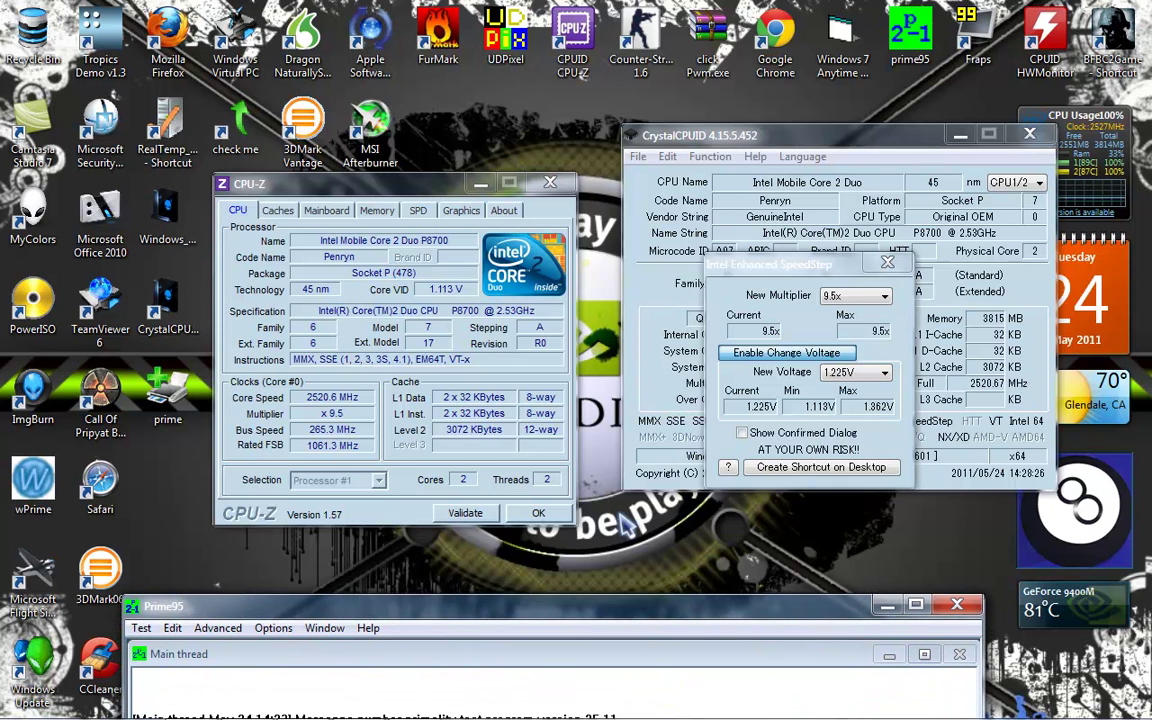
# Examine the available New Voltage choices in the Intel Enhanced SpeedStep dialog, leaving 1.225V selected.
pyautogui.click(855, 373)
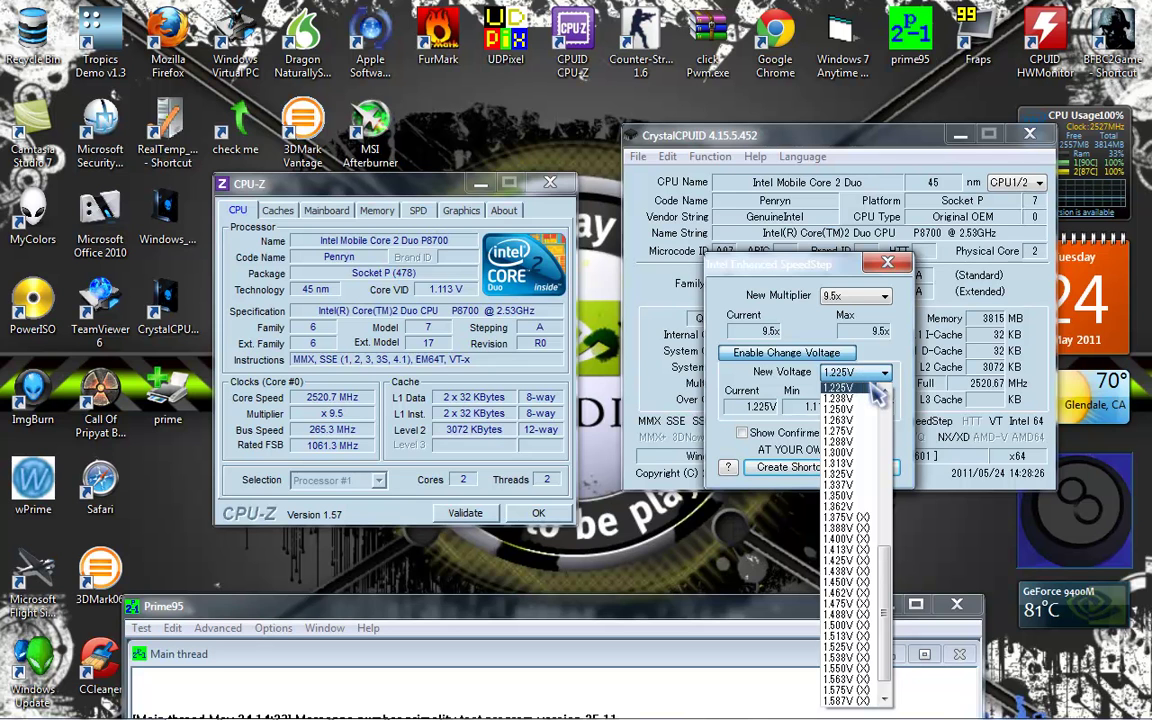
pyautogui.click(855, 376)
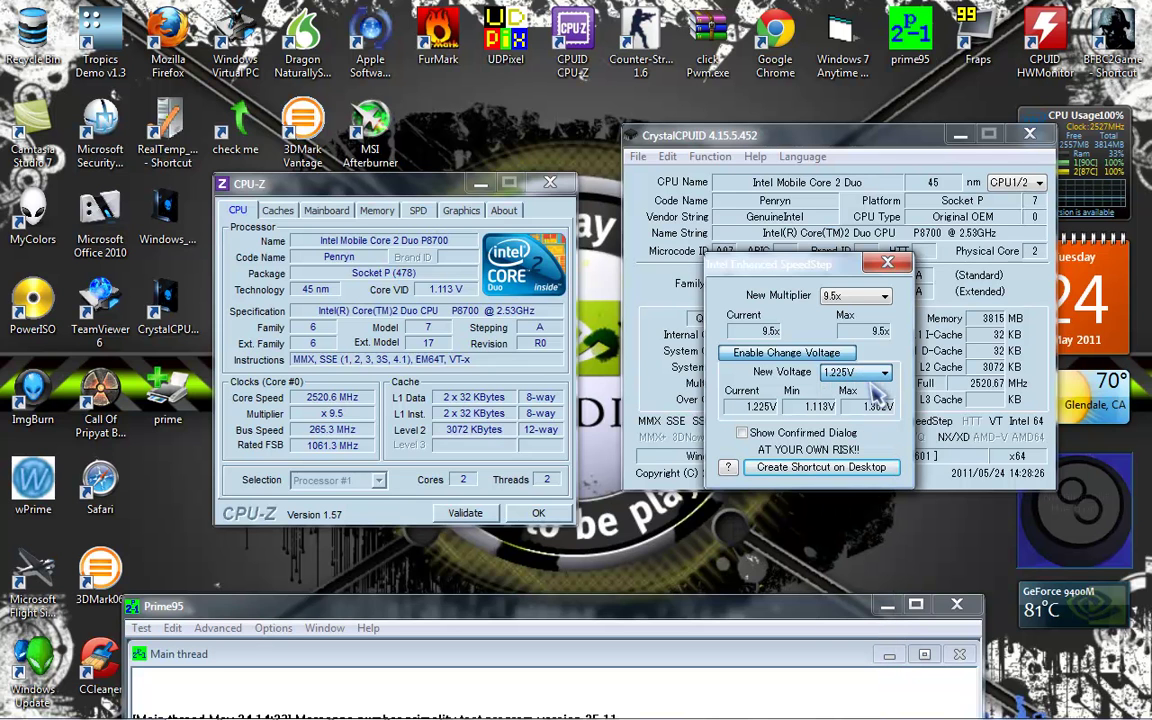
# Reposition the Prime95 window just beneath the CPU-Z and CrystalCPUID windows so its main thread log shows.
pyautogui.click(283, 627)
pyautogui.moveTo(283, 627); pyautogui.dragTo(248, 575)
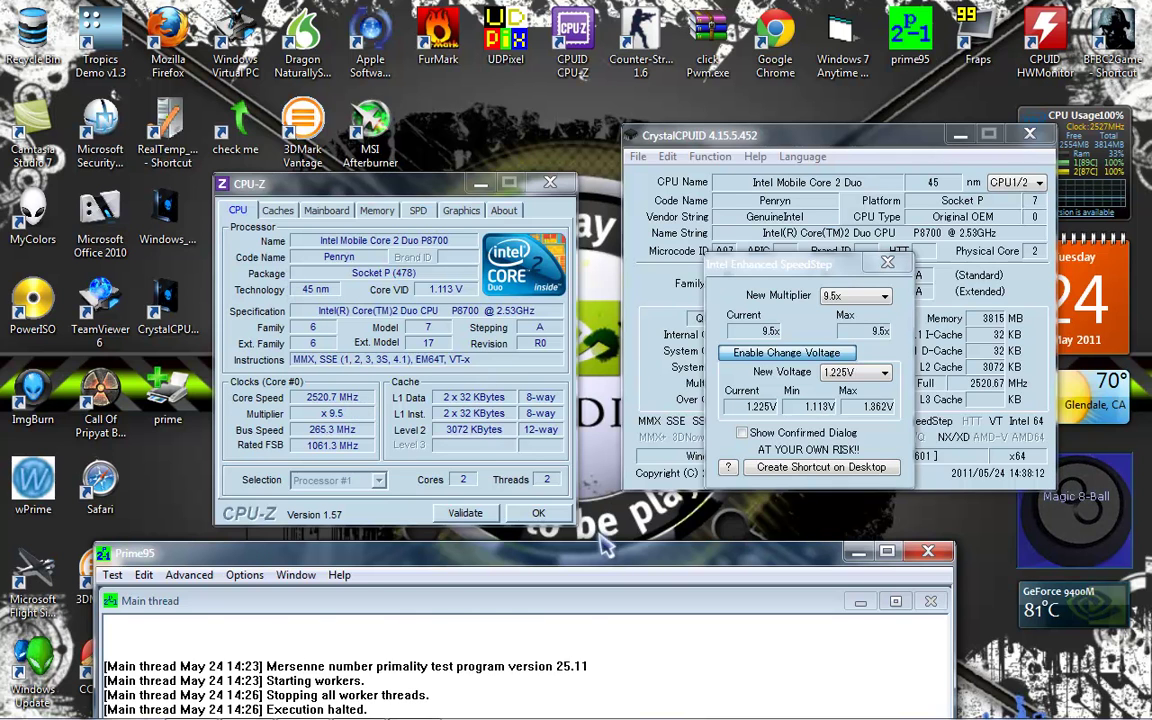
pyautogui.moveTo(605, 545); pyautogui.dragTo(744, 553)
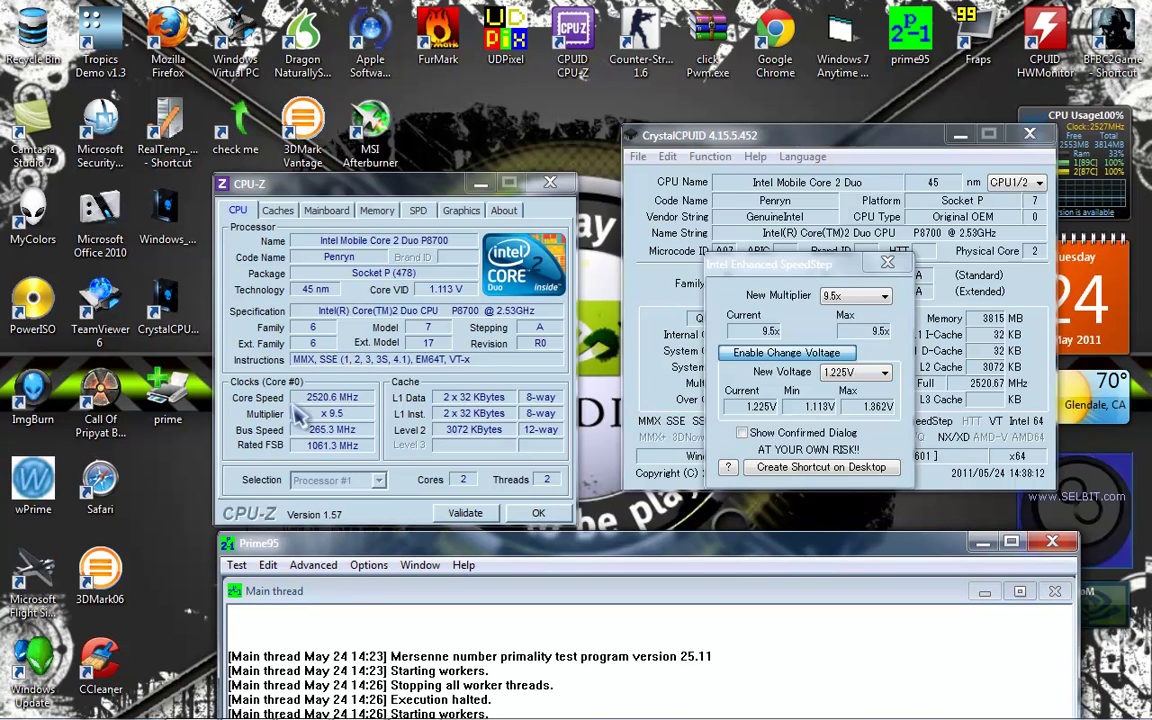
# Switch to the Chrome browser, maximize it and search Google for "ytube".
pyautogui.moveTo(25, 712)
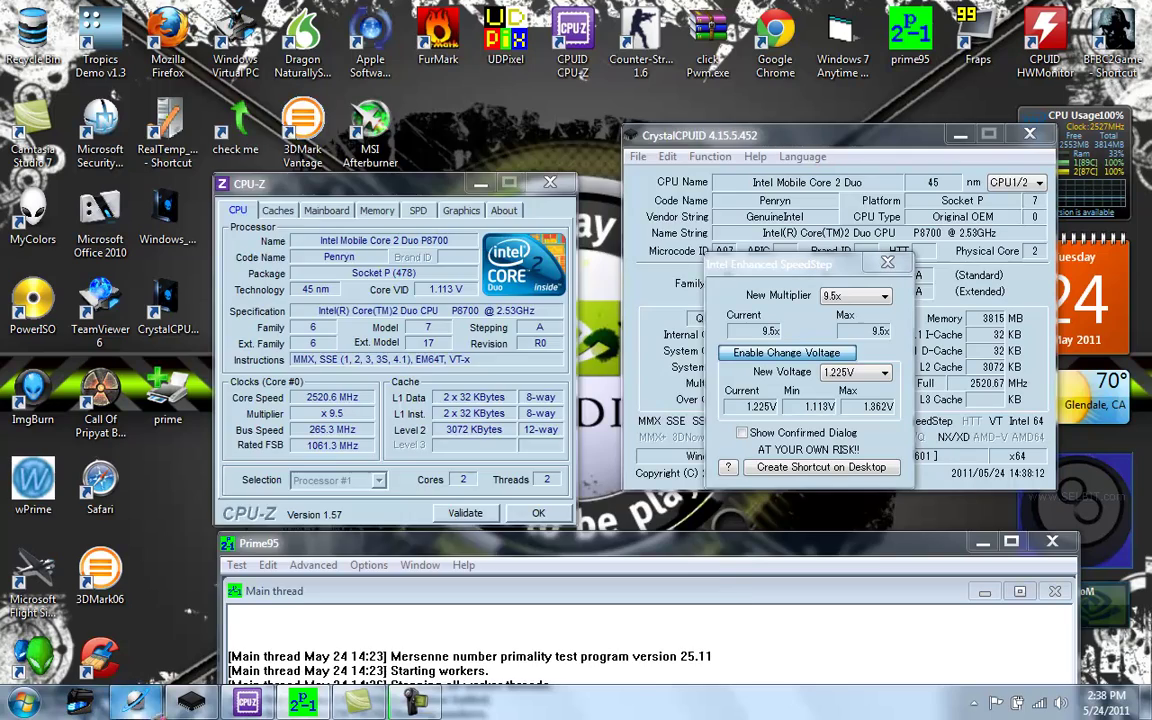
pyautogui.click(135, 703)
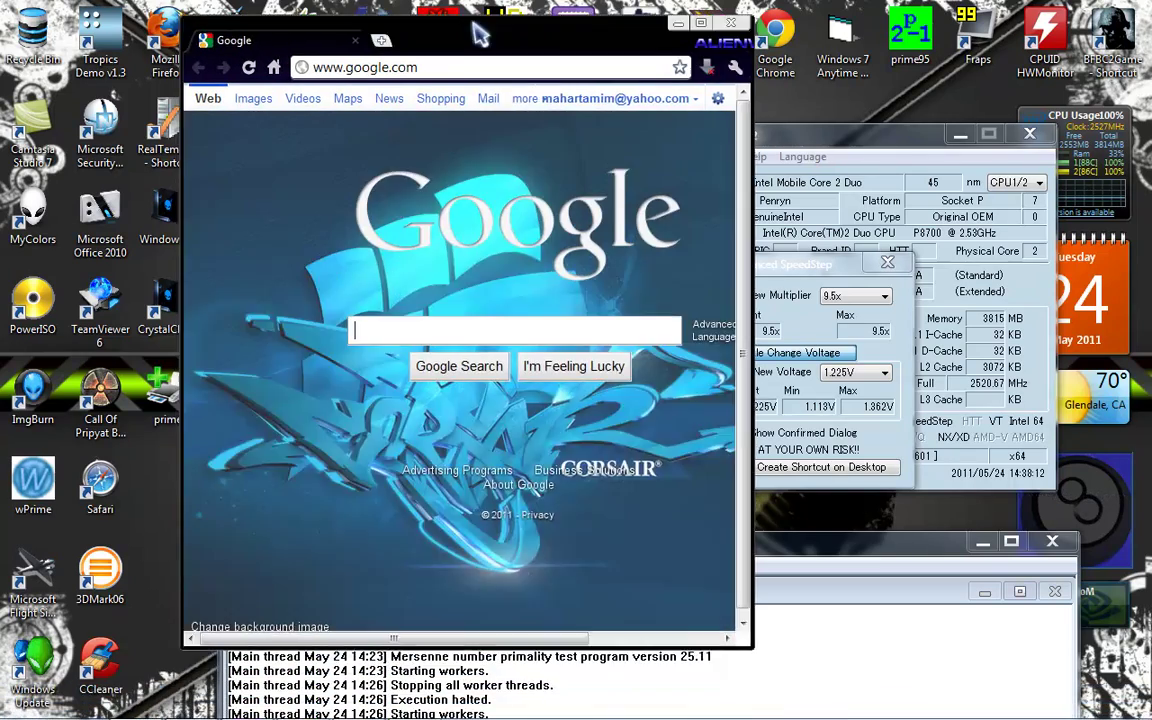
pyautogui.doubleClick(445, 78)
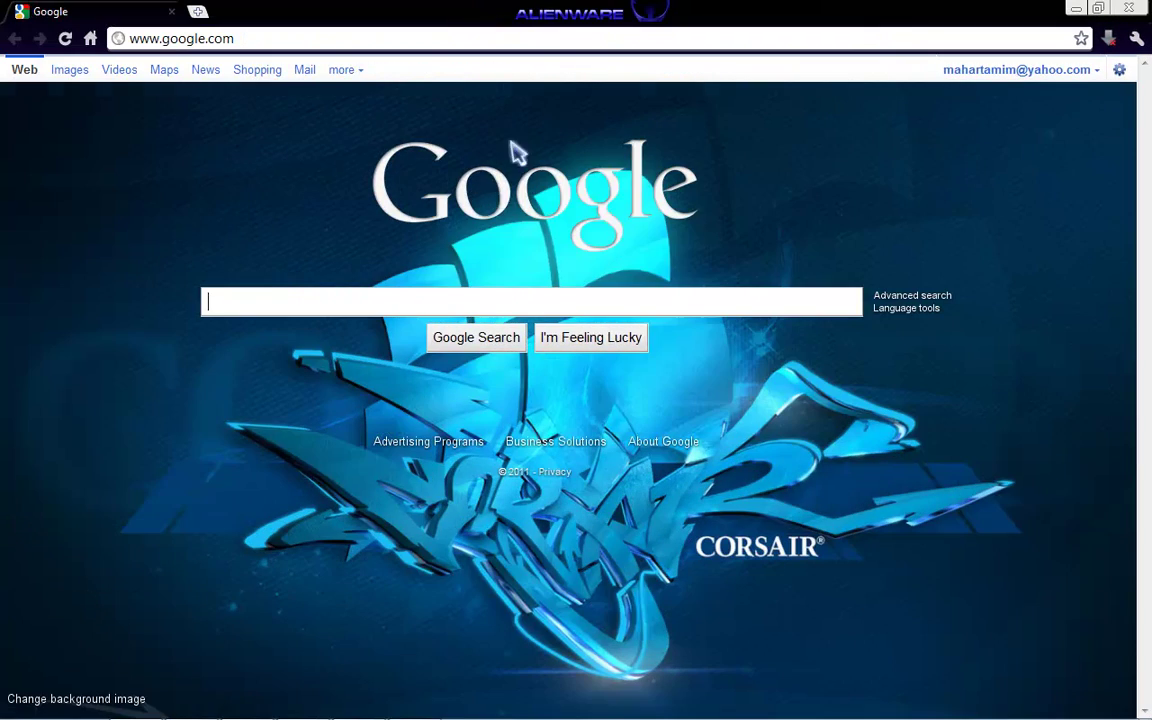
pyautogui.write('ytube')
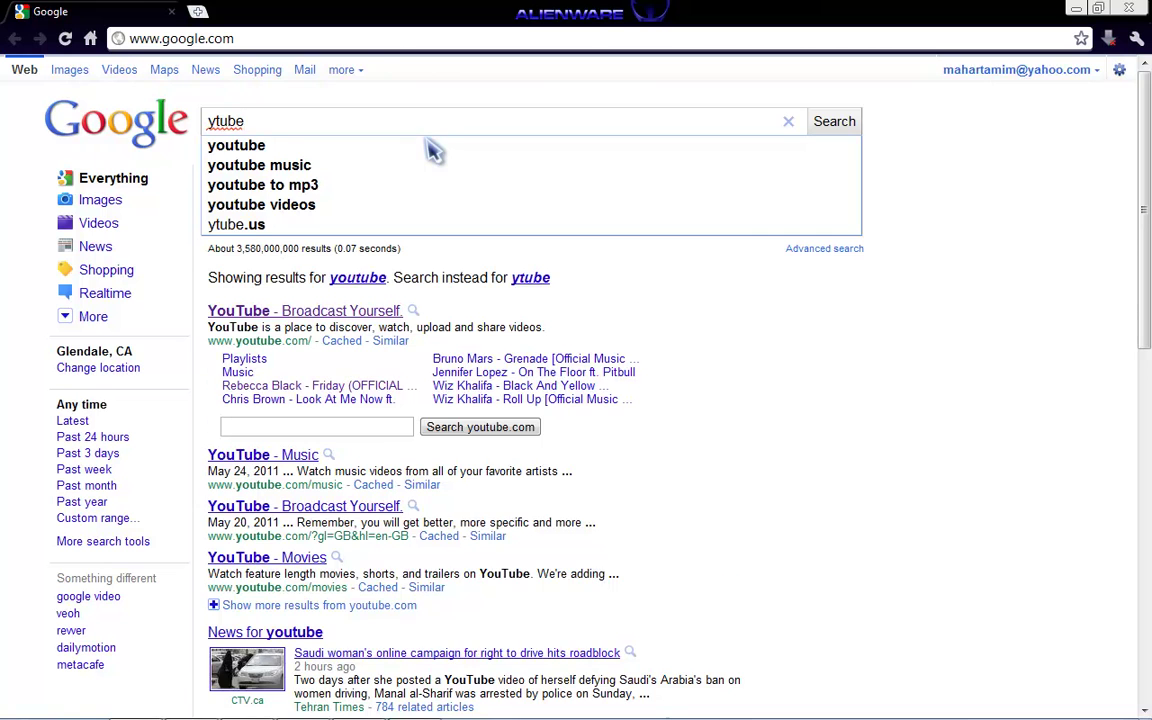
pyautogui.press('Return')
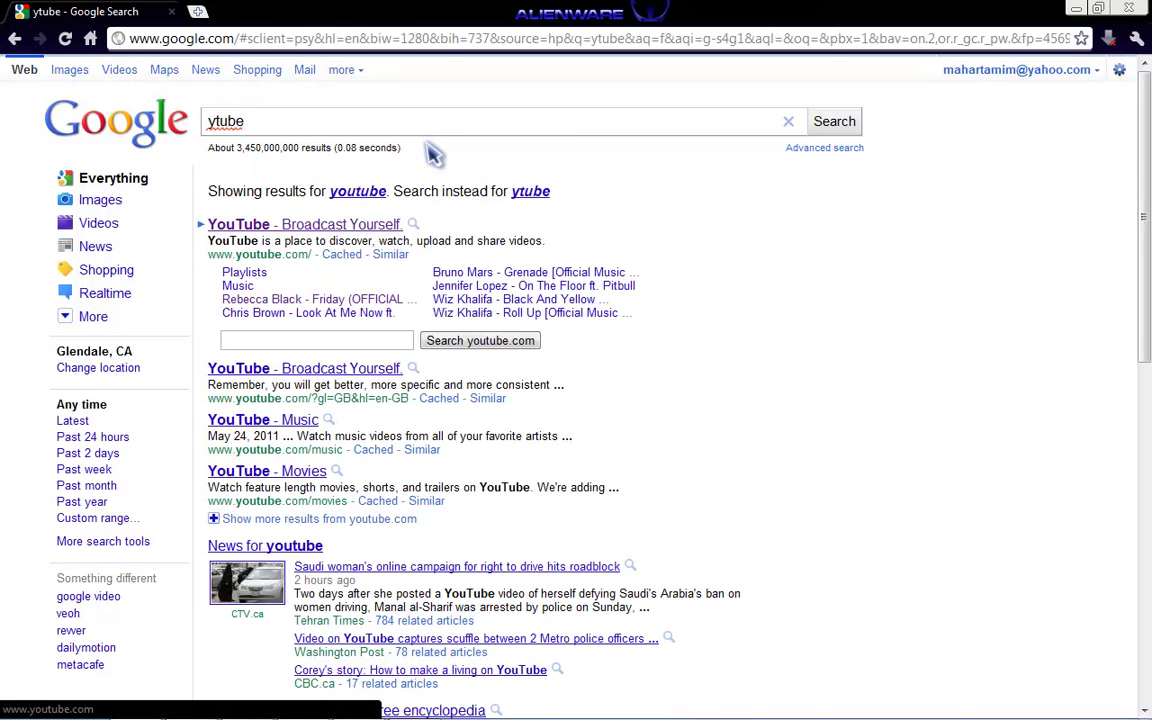
# Leave the search results and open the YouTube video "south park youtube episode".
pyautogui.scroll(-10, 617, 355)
pyautogui.scroll(10, 597, 352)
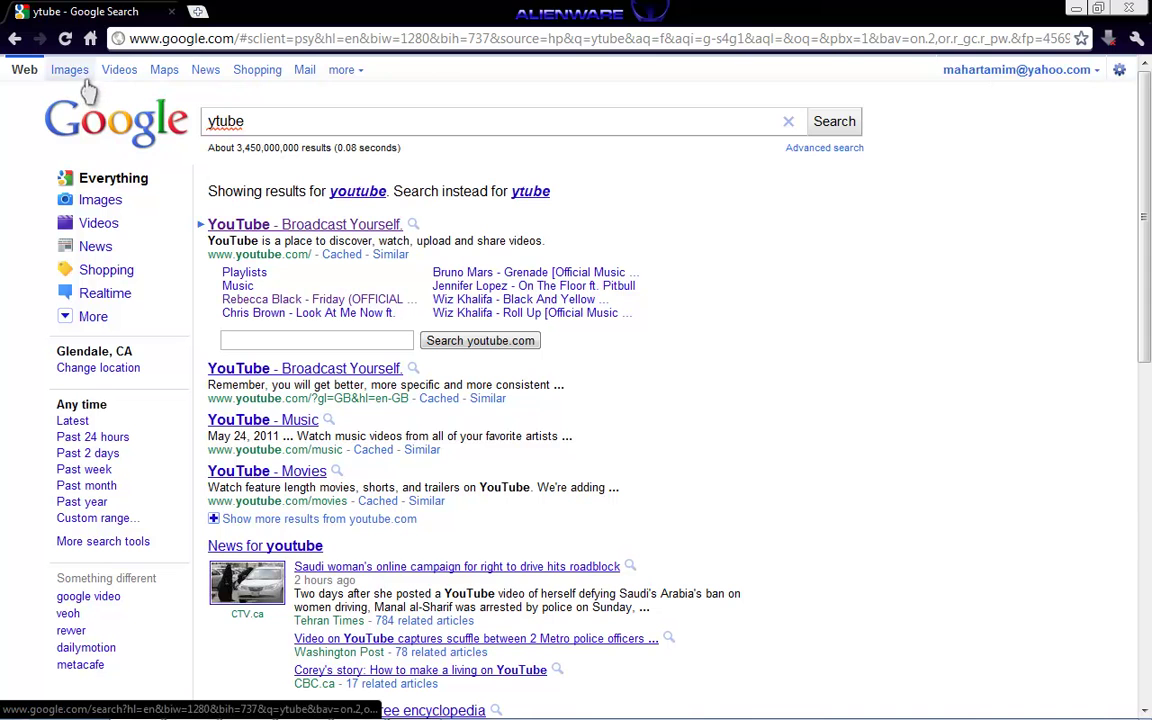
pyautogui.doubleClick(314, 127)
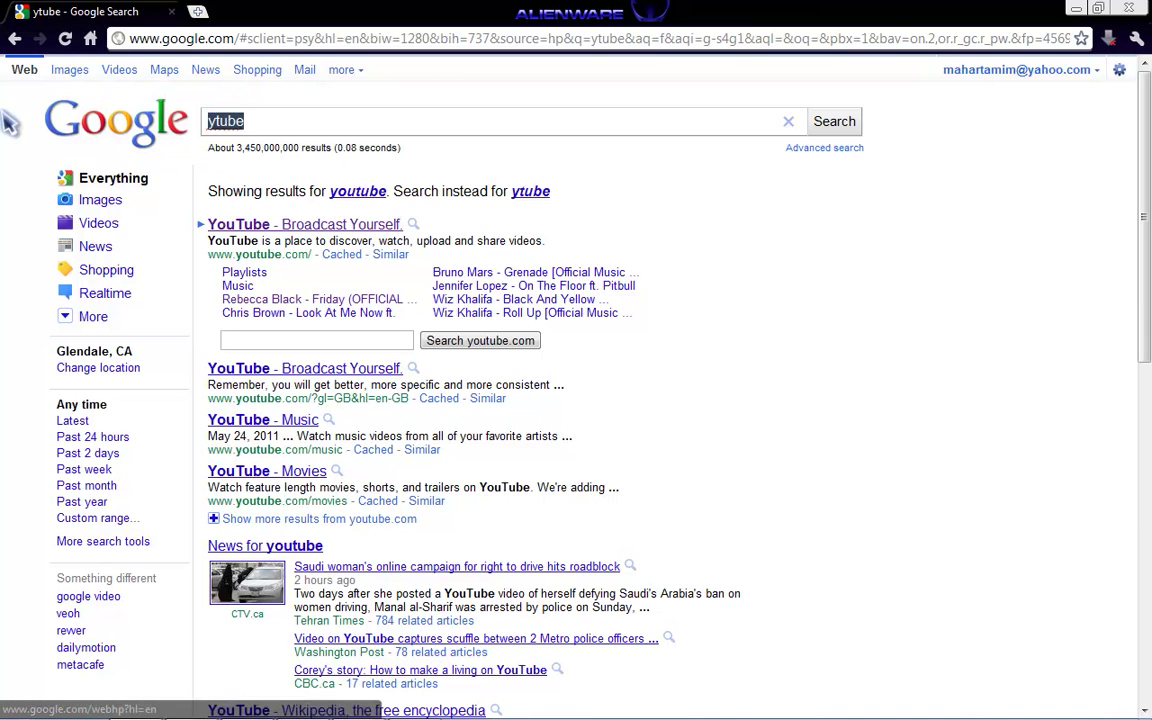
pyautogui.click(117, 70)
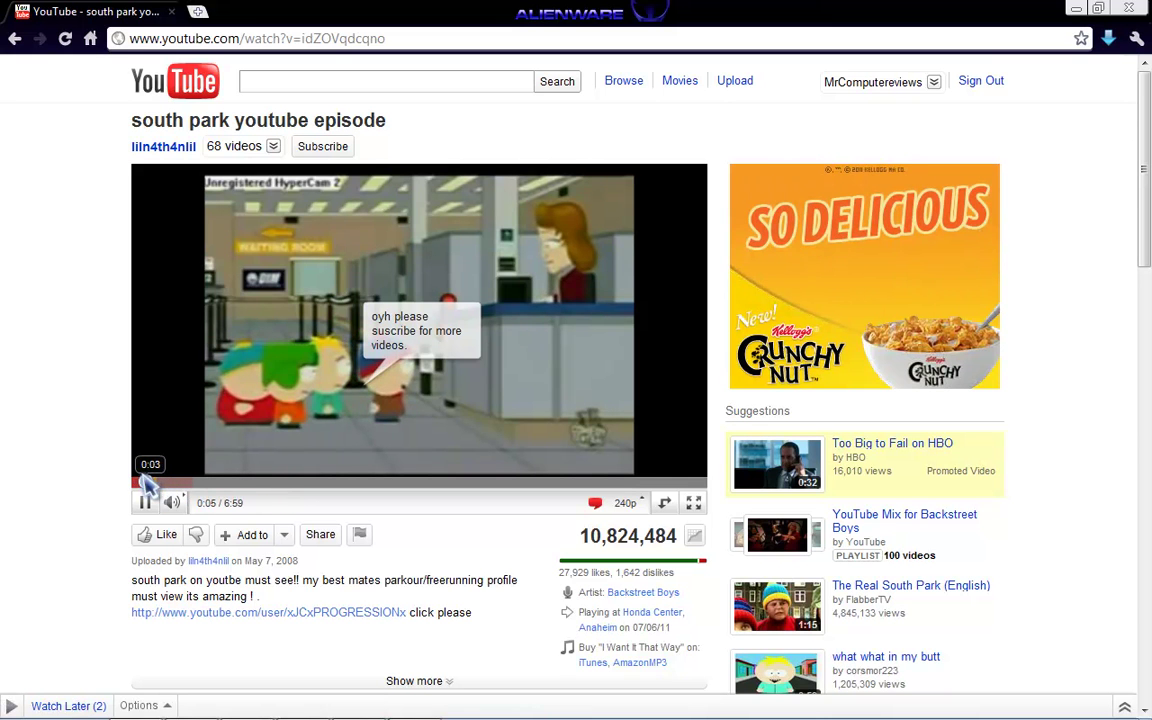
# Skip the South Park video ahead to about 0:38 and pause it.
pyautogui.click(182, 483)
pyautogui.click(187, 484)
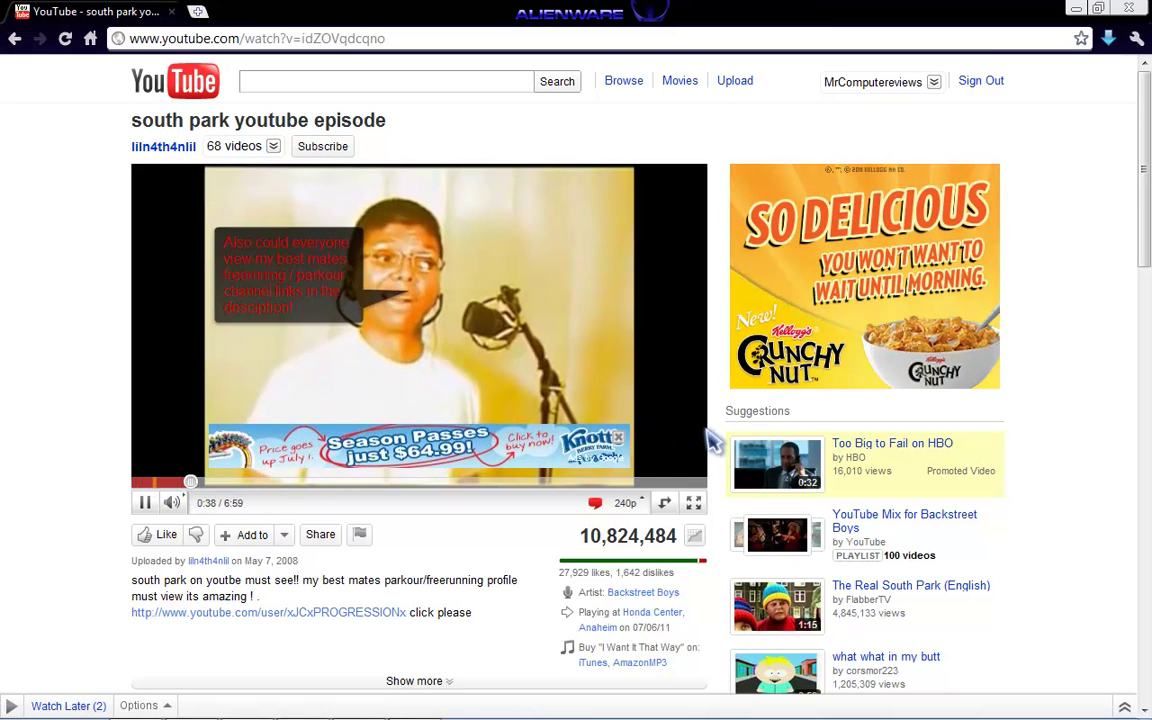
pyautogui.click(145, 503)
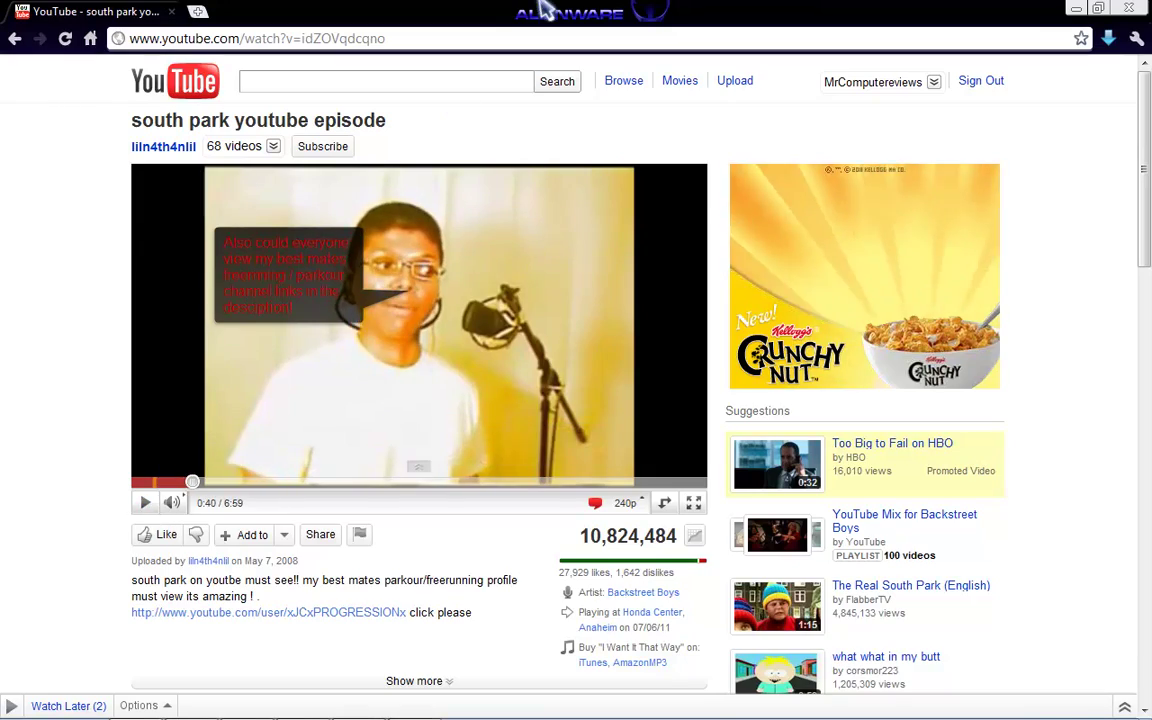
# Restore the browser from its maximized size and close it to get back to the monitoring windows.
pyautogui.moveTo(640, 10); pyautogui.dragTo(551, 336)
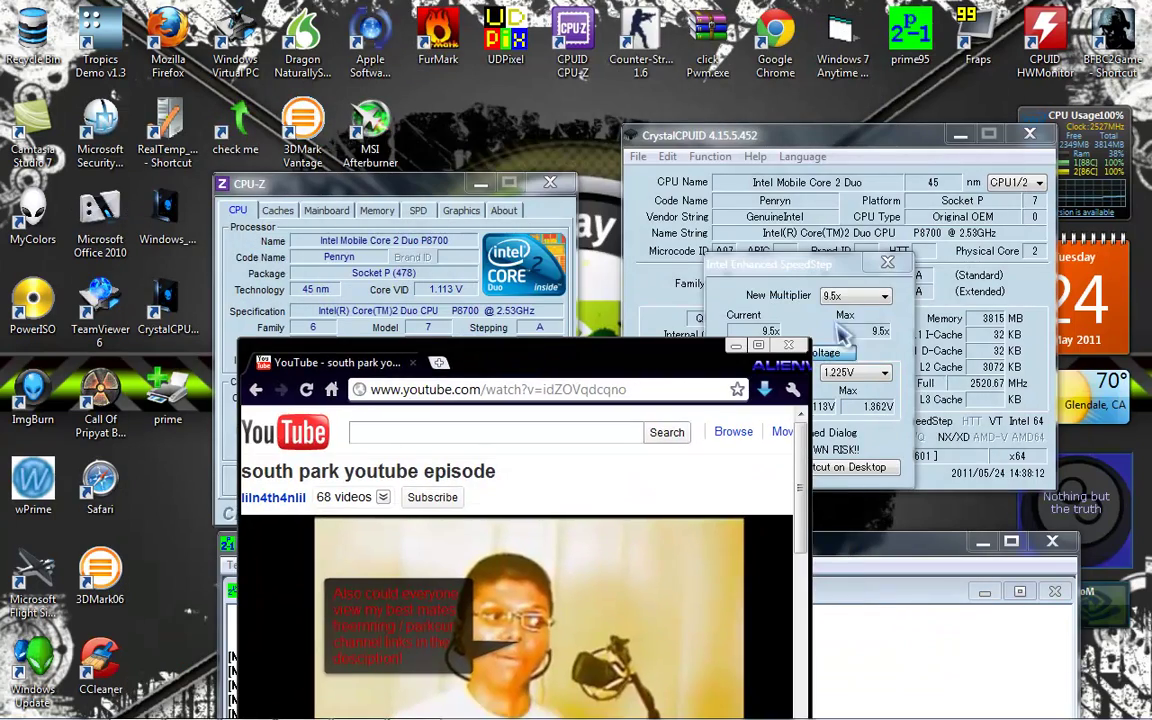
pyautogui.click(728, 340)
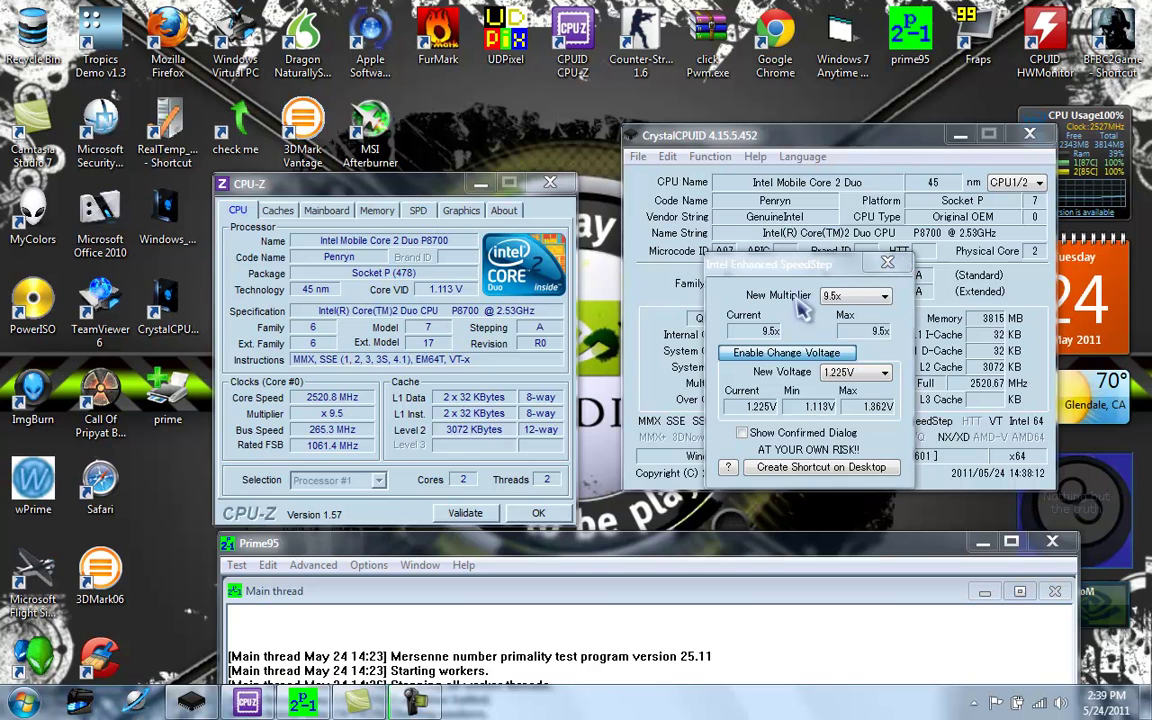
# Move the CrystalCPUID window next to CPU-Z, clear of the CPU usage gadget.
pyautogui.moveTo(837, 139)
pyautogui.mouseDown()
pyautogui.moveTo(825, 105)
pyautogui.moveTo(835, 162)
pyautogui.moveTo(835, 142)
pyautogui.mouseUp()
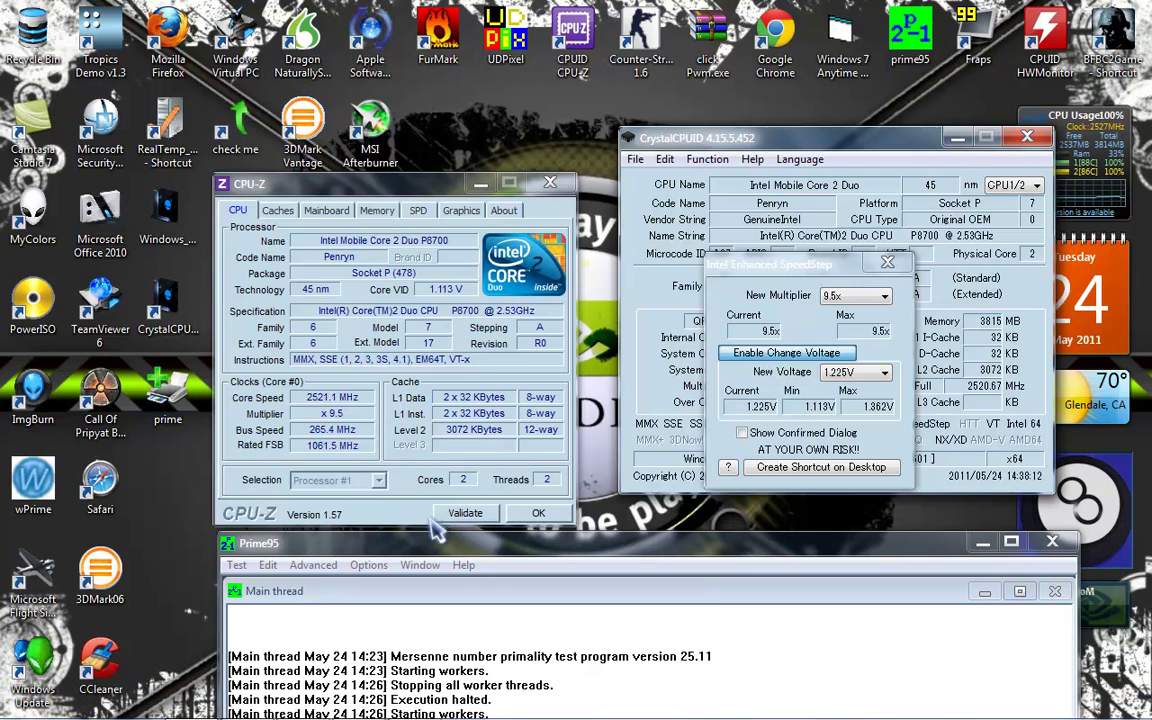
pyautogui.moveTo(755, 140); pyautogui.dragTo(723, 169)
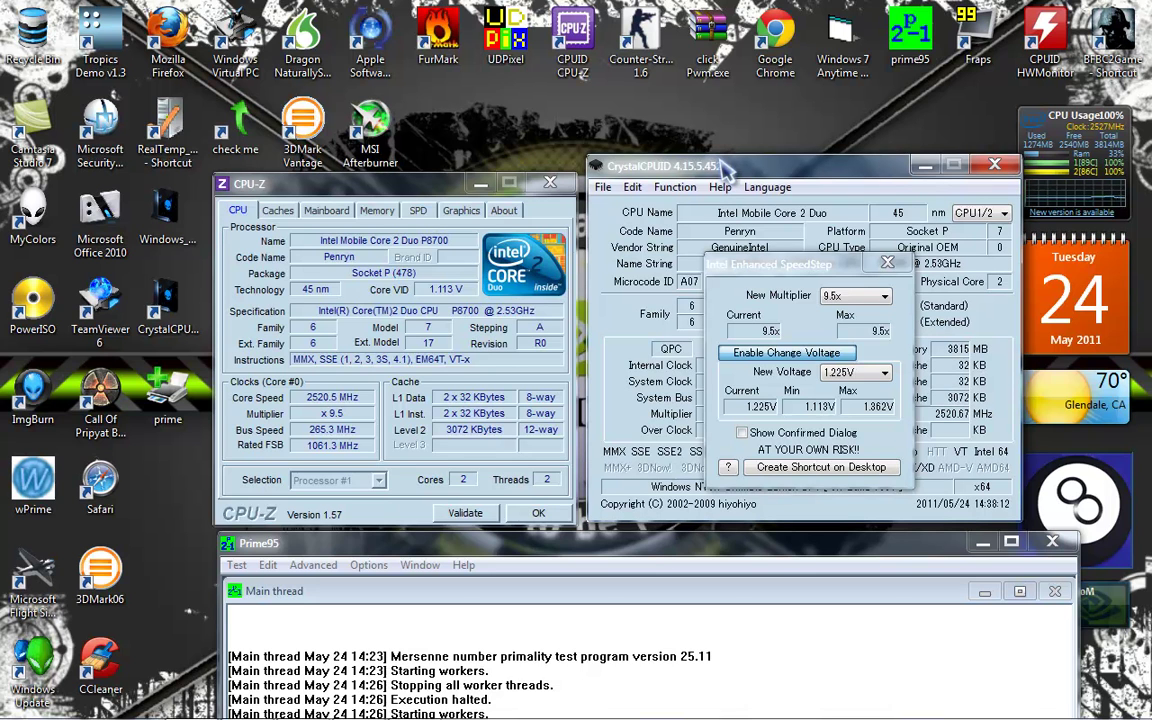